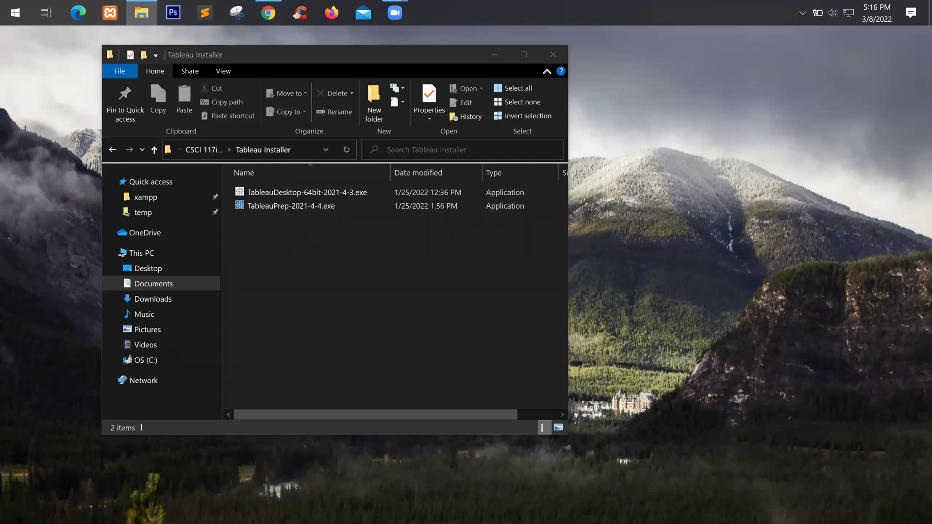
Bring up the Tableau for Students page in Chrome and shrink the window to reveal File Explorer
left_click(269, 13)
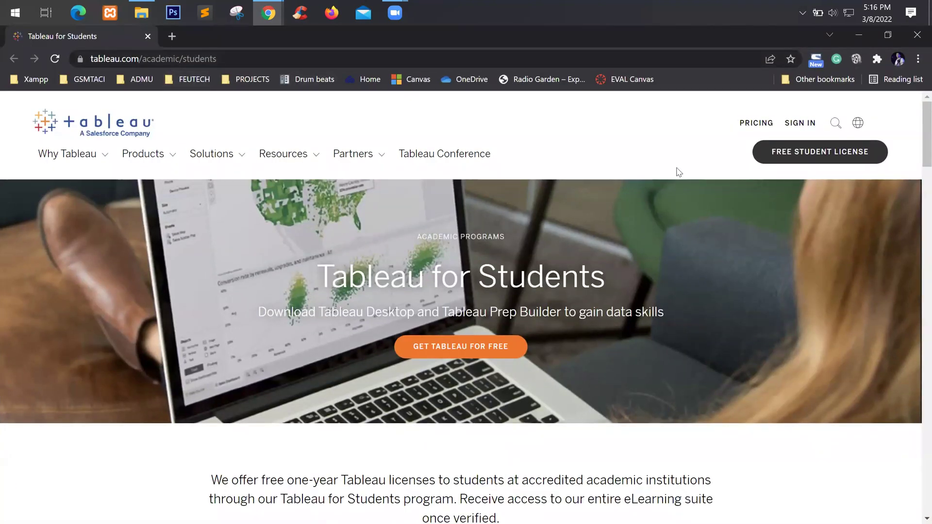
scroll(758, 245, "down", 2)
scroll(666, 206, "down", 2)
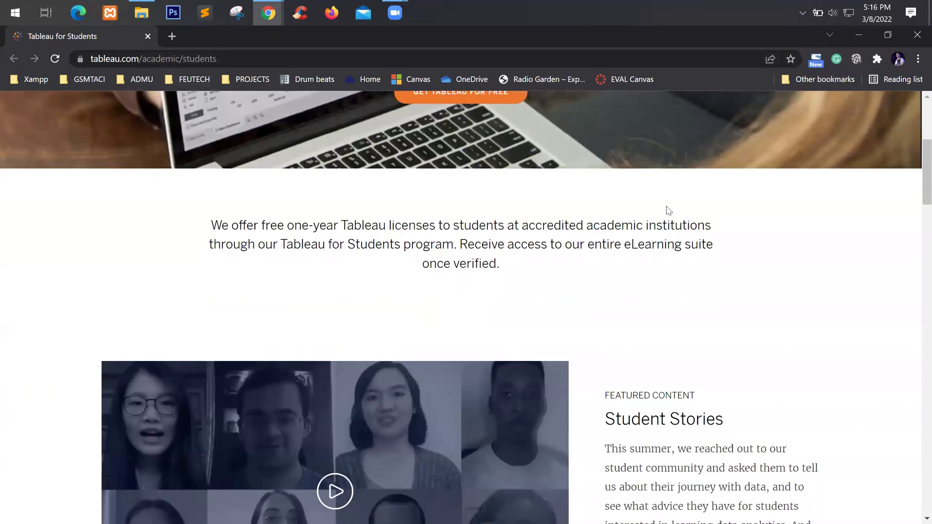
scroll(666, 211, "down", 1)
scroll(666, 209, "down", 3)
scroll(668, 208, "down", 1)
scroll(668, 205, "down", 1)
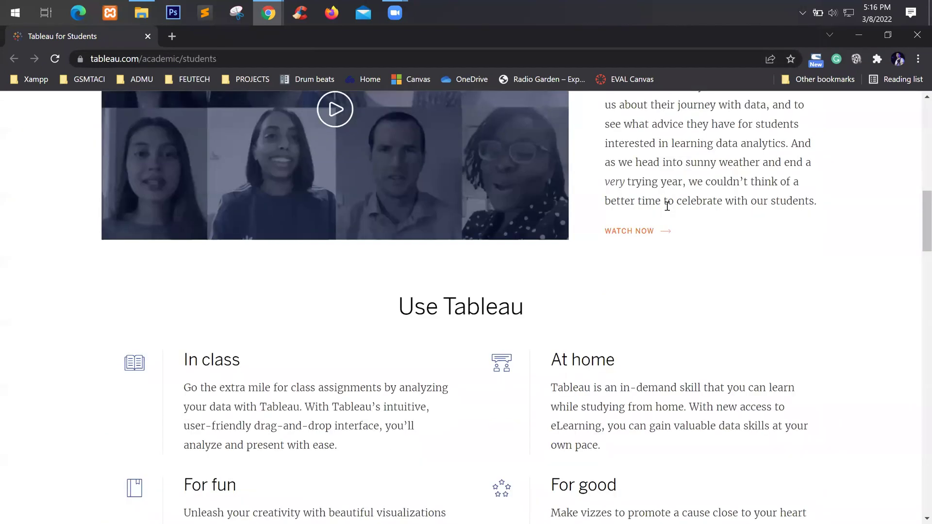
scroll(667, 206, "down", 1)
scroll(667, 207, "down", 3)
scroll(667, 209, "down", 2)
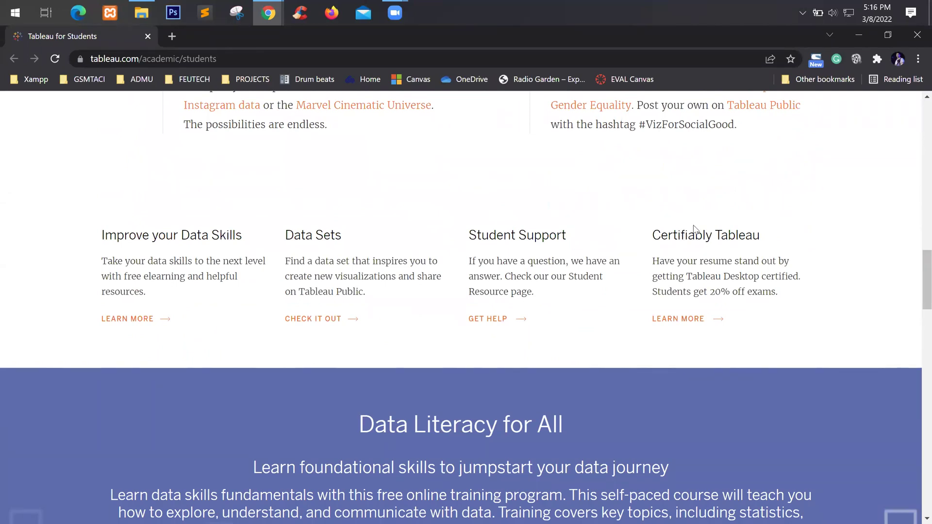
scroll(692, 219, "up", 3)
scroll(693, 218, "up", 6)
scroll(693, 215, "up", 4)
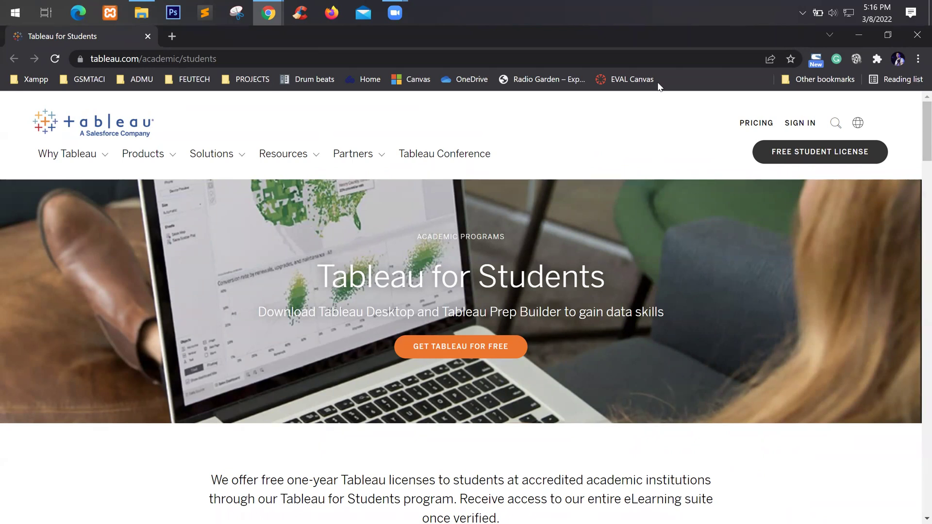
left_click_drag(633, 40, 623, 38)
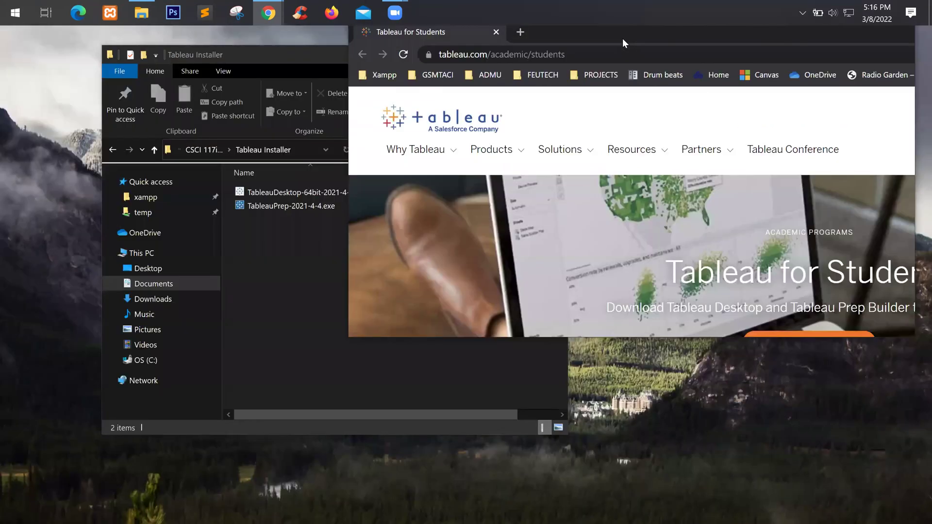
Minimize Chrome and select TableauPrep-2021-4-4.exe in the Tableau Installer folder
key("super+Down")
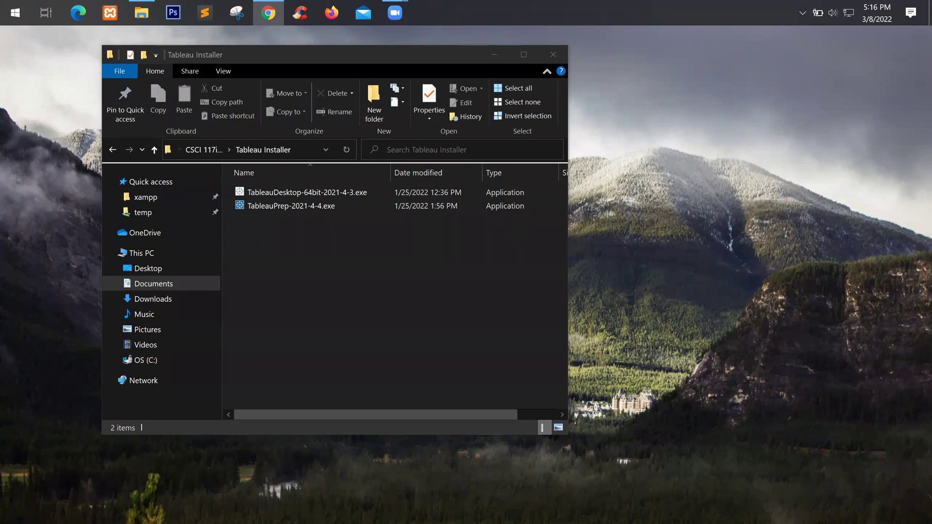
left_click(295, 206)
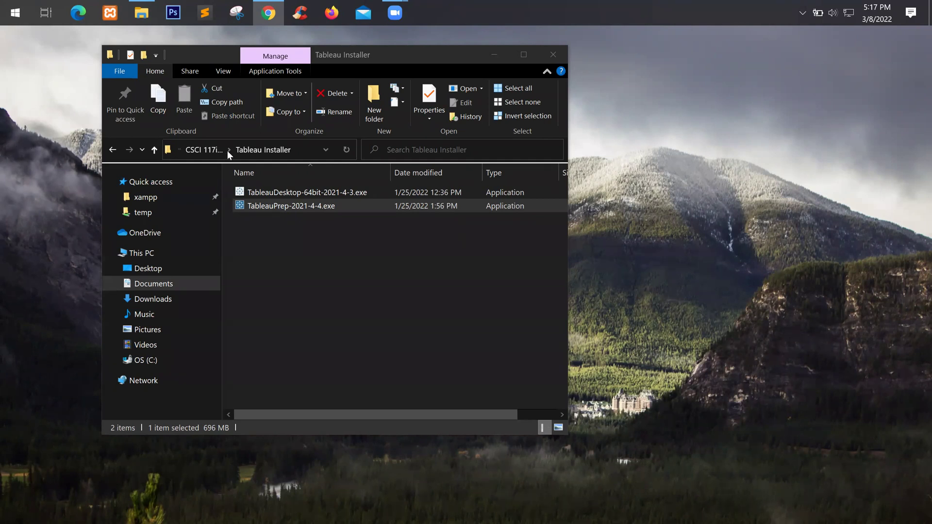
Launch the Prep installer, accept the license, opt out of usage data, and start installing
double_click(358, 206)
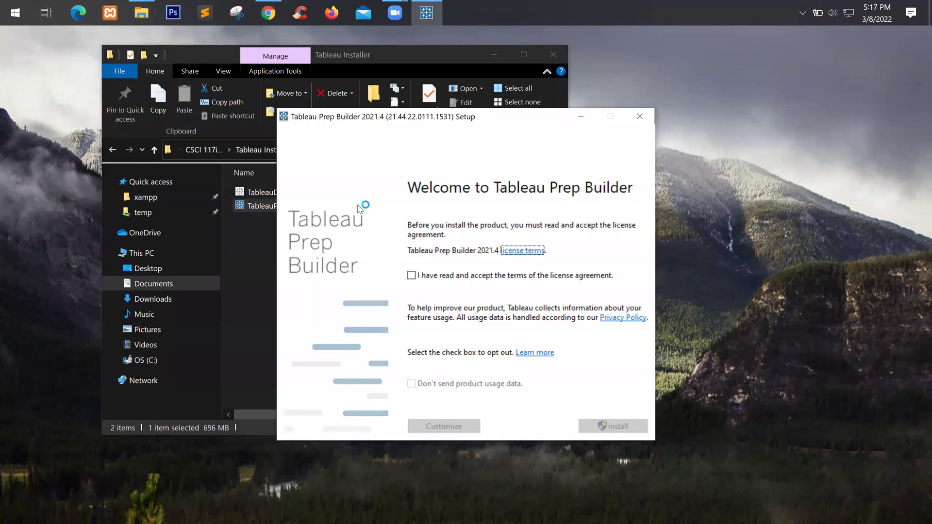
left_click(497, 55)
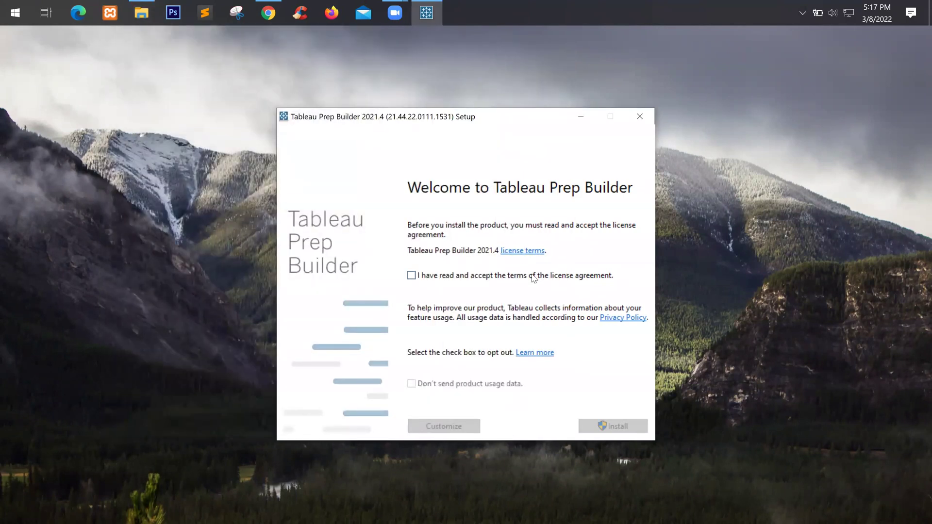
left_click(412, 277)
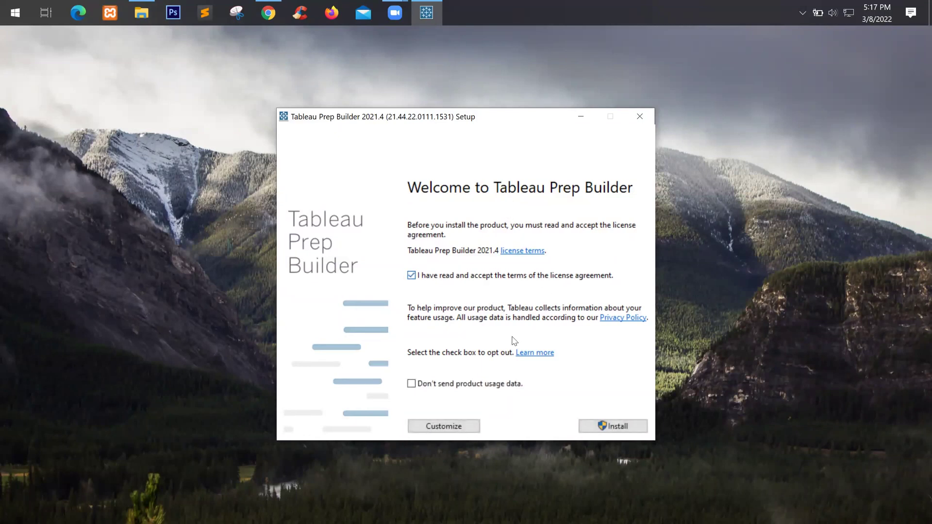
left_click(412, 384)
left_click(616, 430)
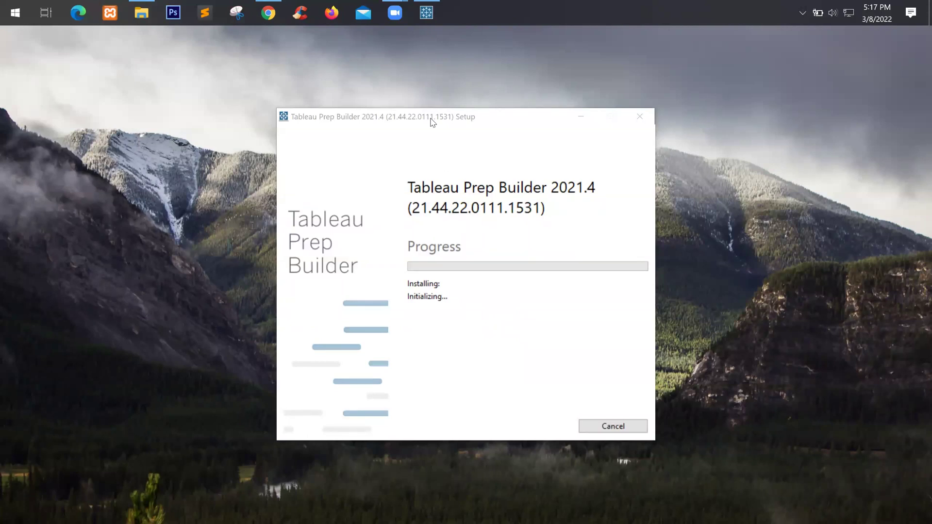
Move the setup window left and dismiss the reboot warning while installation completes
left_click_drag(432, 126, 503, 93)
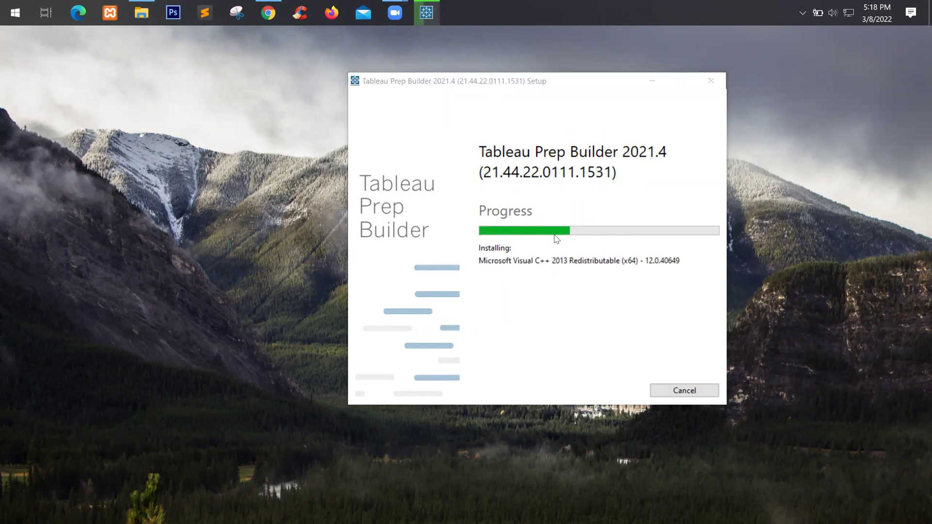
left_click_drag(558, 88, 453, 88)
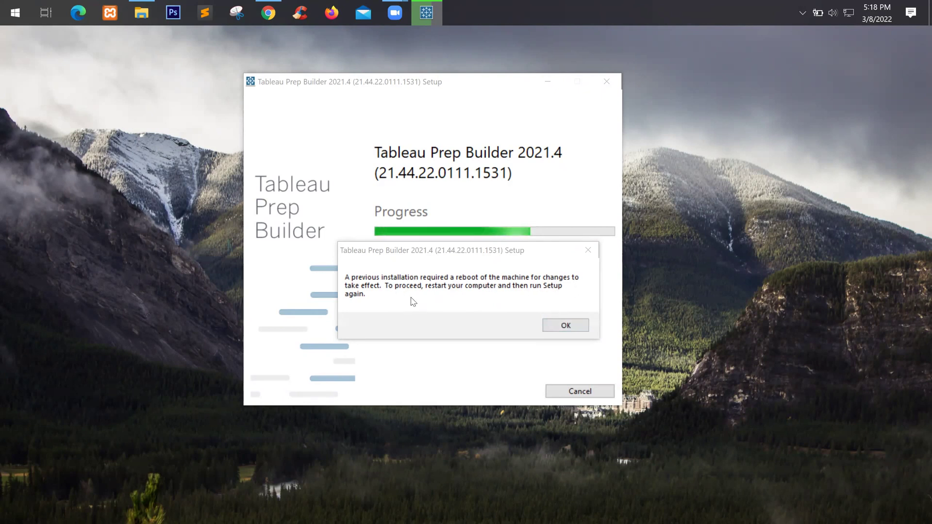
left_click(569, 326)
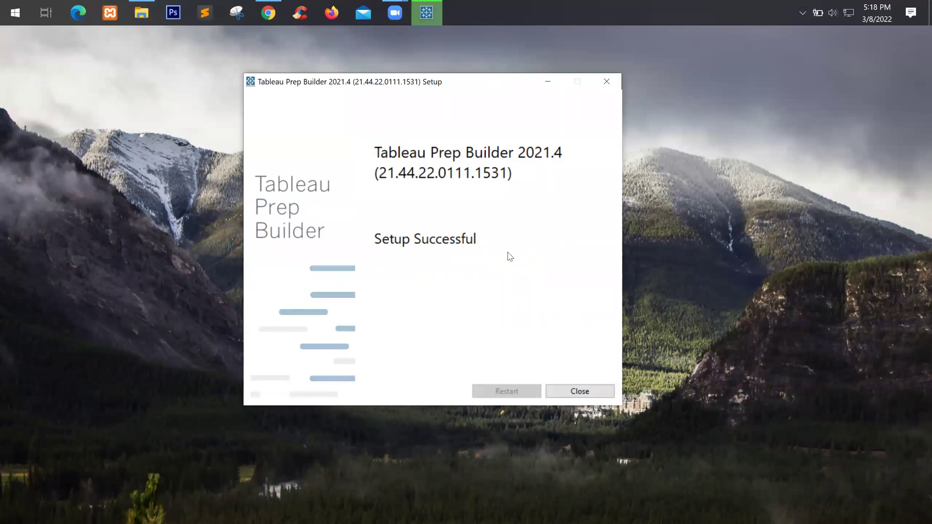
Close setup and launch Tableau Prep Builder 2021.4 from the Start menu
left_click(576, 396)
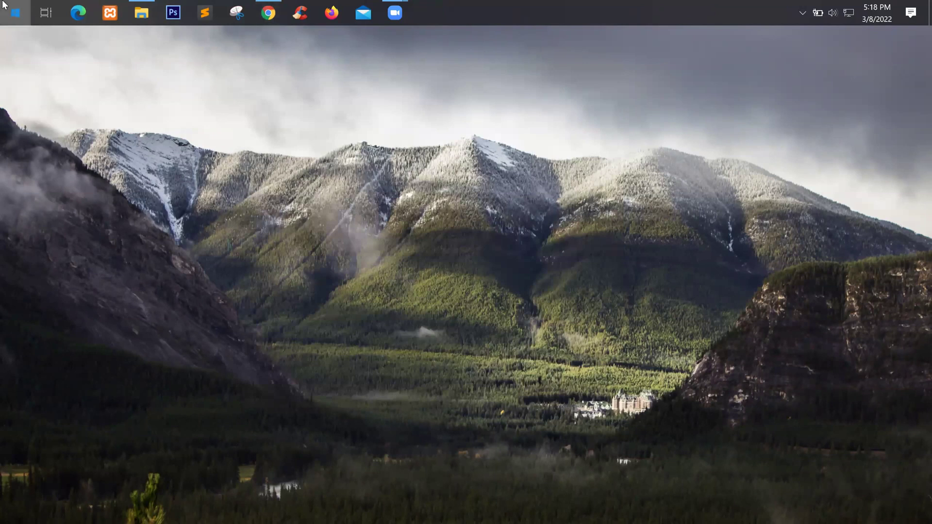
left_click(15, 12)
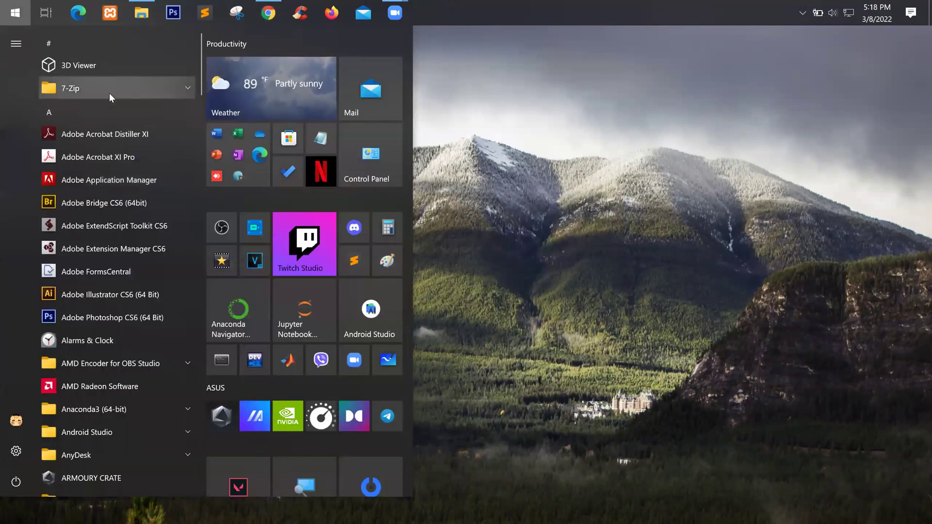
type("tab")
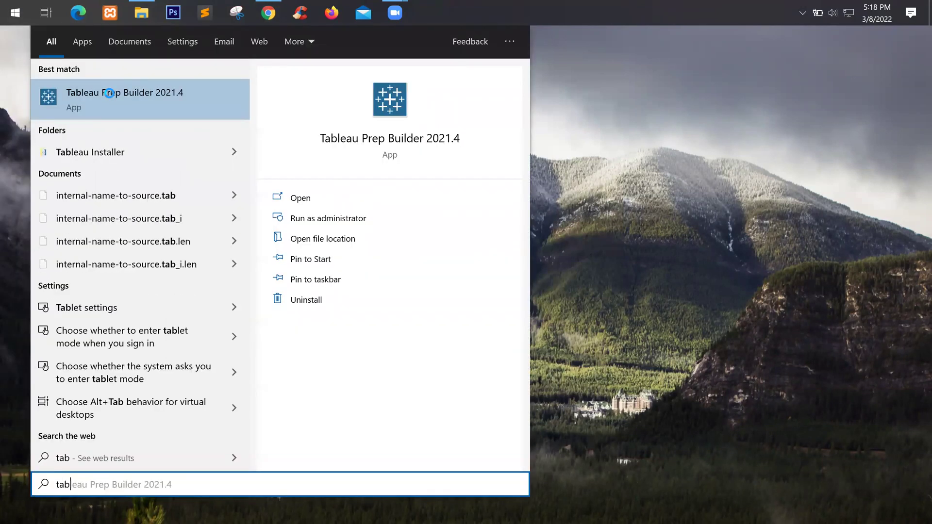
left_click(156, 103)
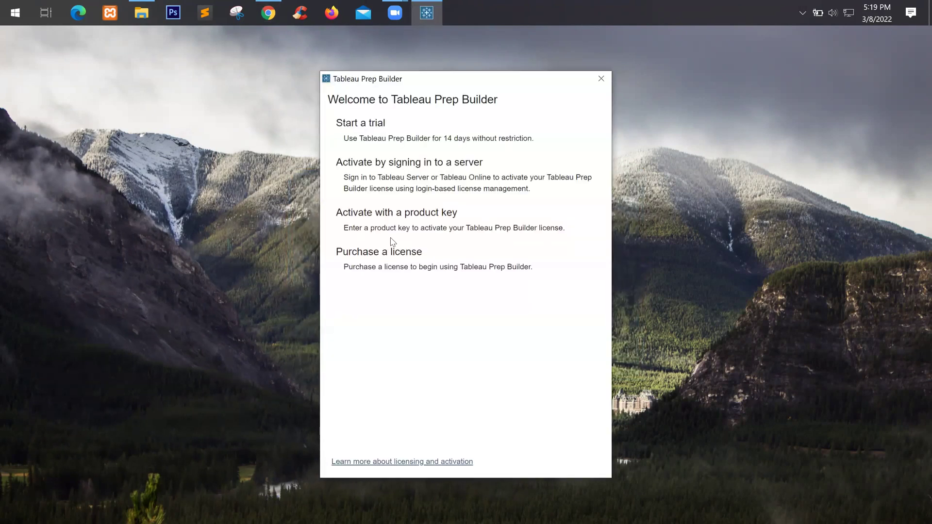
Activate Tableau Prep Builder with a product key, briefly switching to the browser
left_click(386, 128)
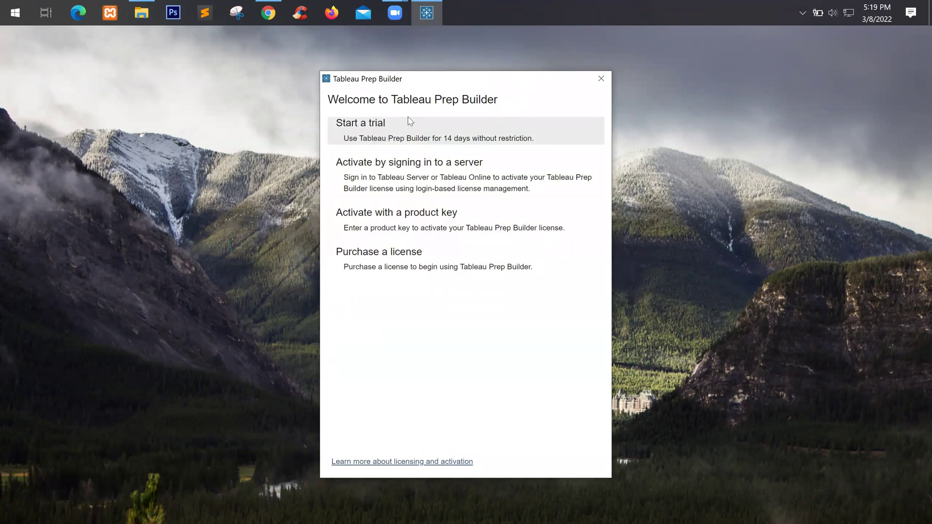
left_click(410, 122)
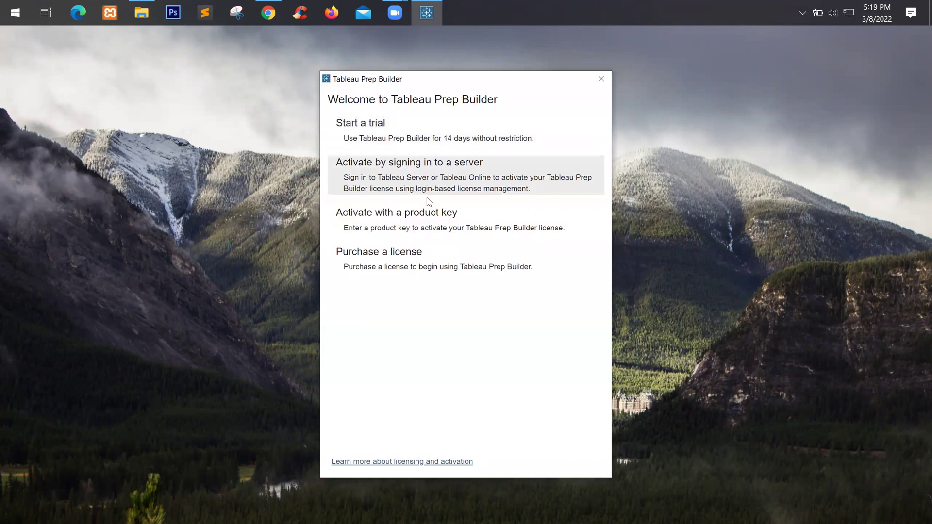
left_click(408, 218)
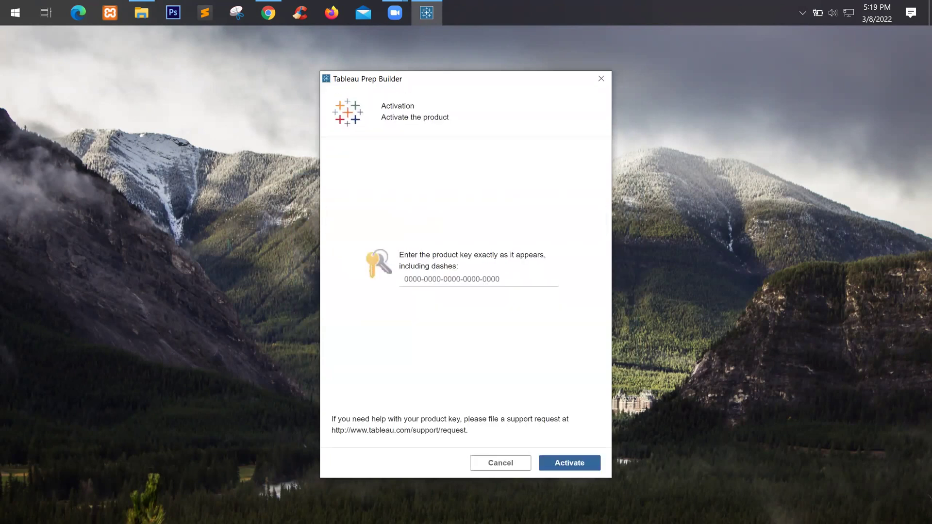
left_click(269, 13)
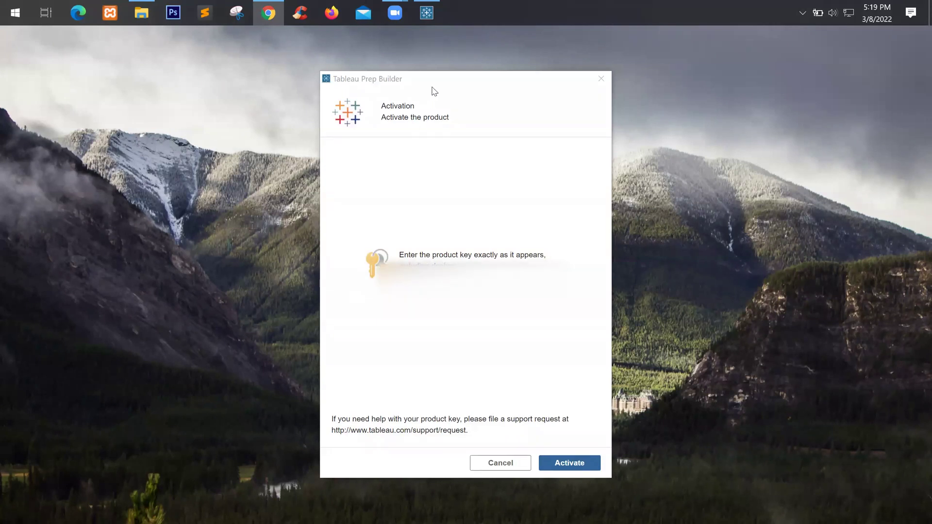
left_click(474, 273)
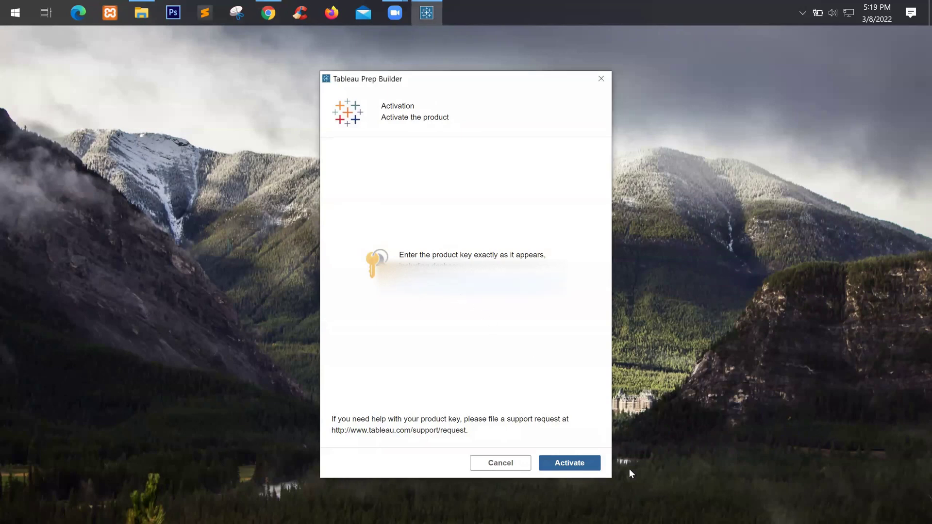
left_click(583, 465)
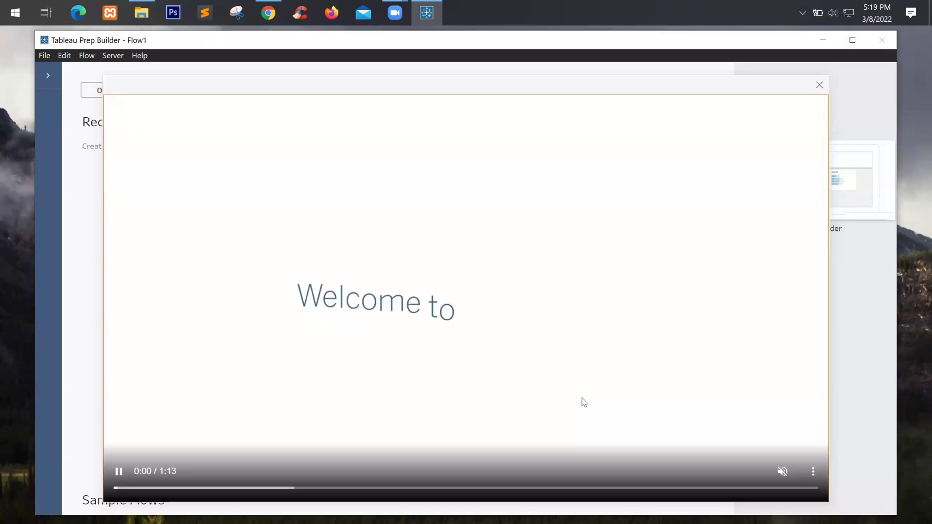
Unmute the introductory welcome video
left_click(782, 472)
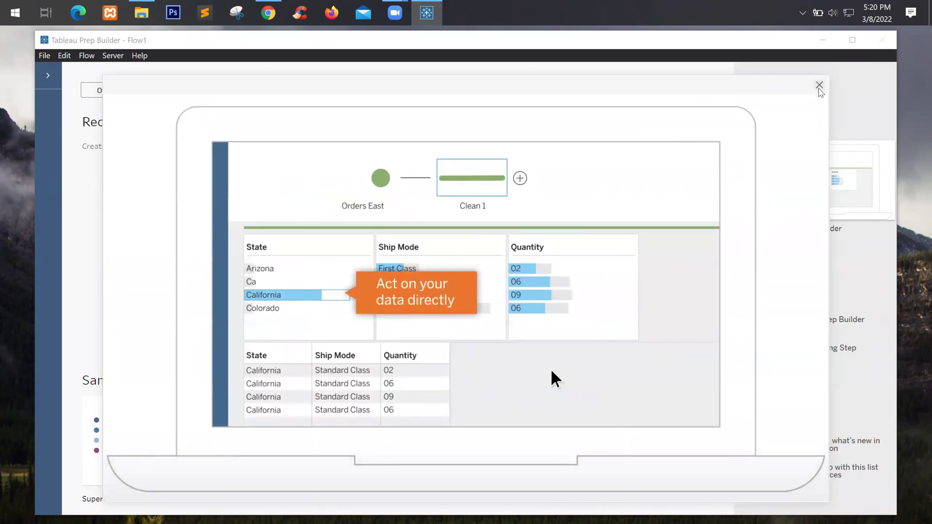
Close the welcome video and maximize the Tableau Prep Builder window
left_click(819, 86)
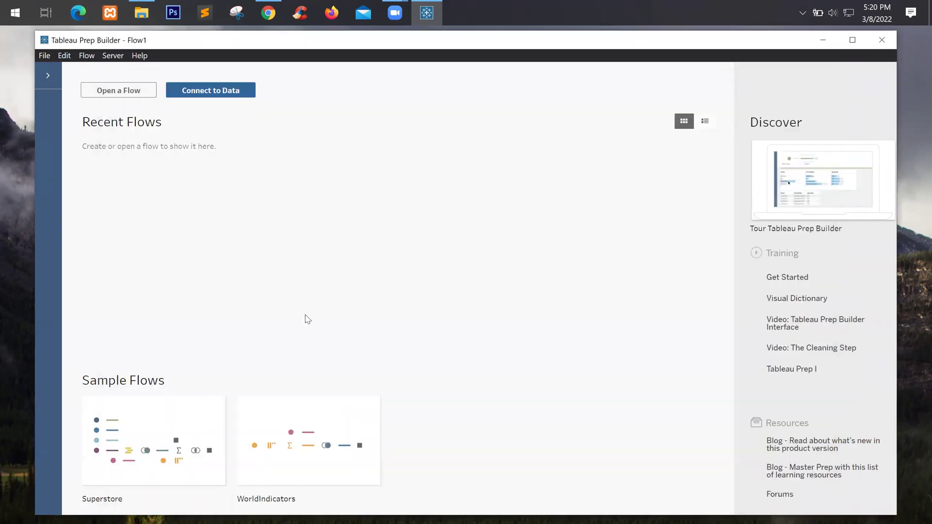
left_click(852, 39)
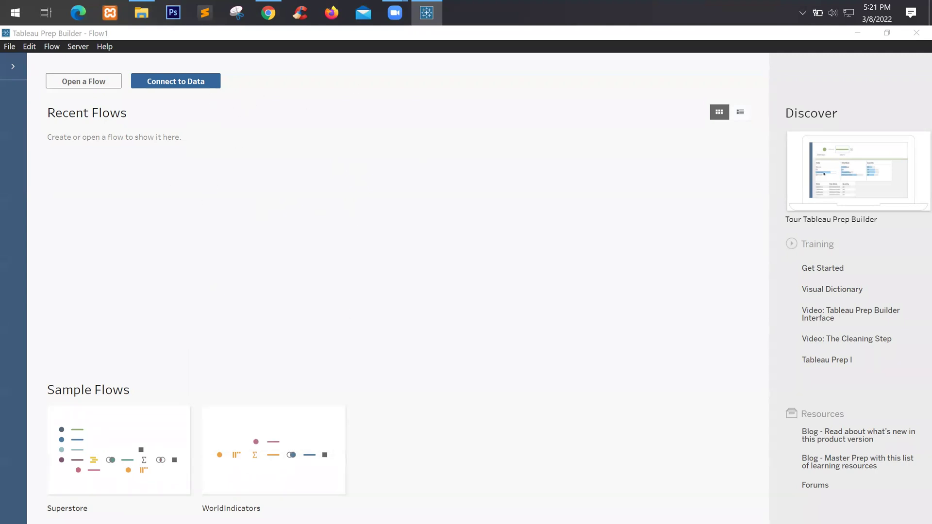
Expand the left sidebar to reveal the Connections pane
left_click(11, 66)
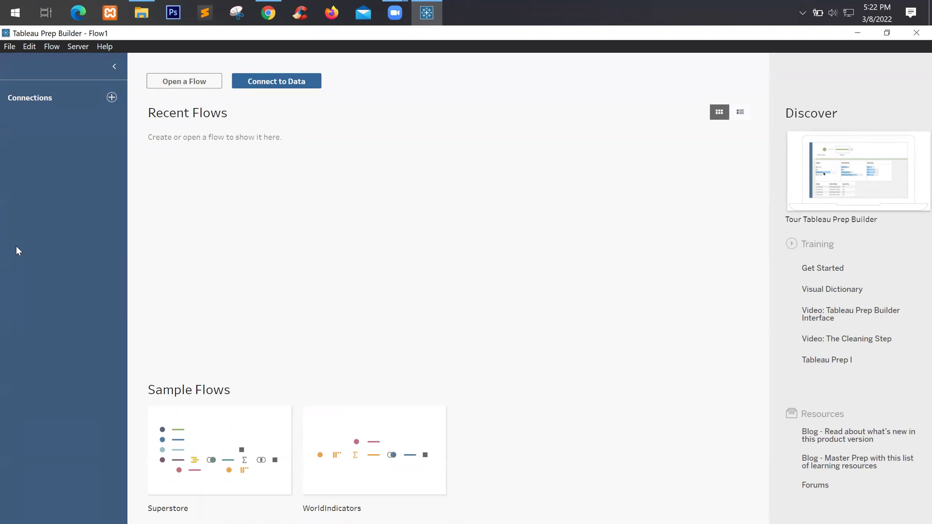
Open the Connect list of file and server connectors from the Connections pane
left_click(114, 98)
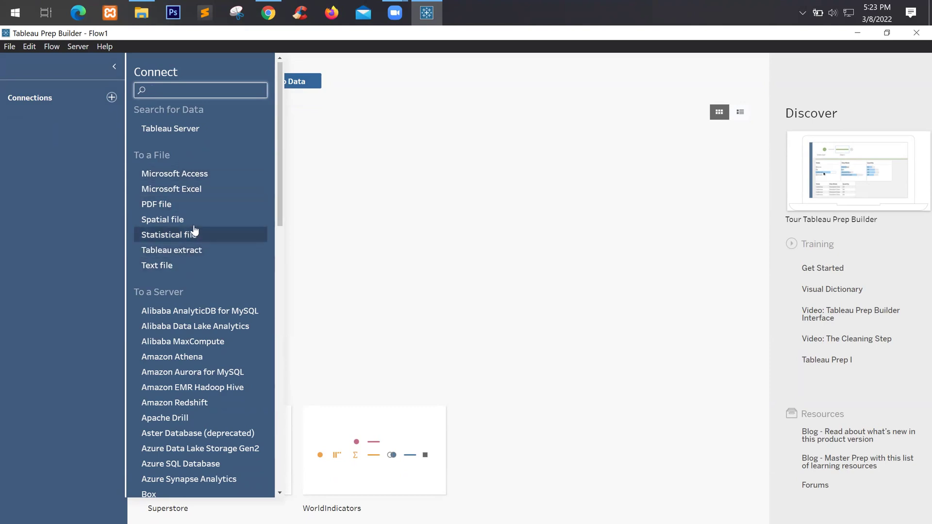
scroll(202, 208, "down", 2)
scroll(191, 197, "down", 2)
scroll(187, 188, "down", 2)
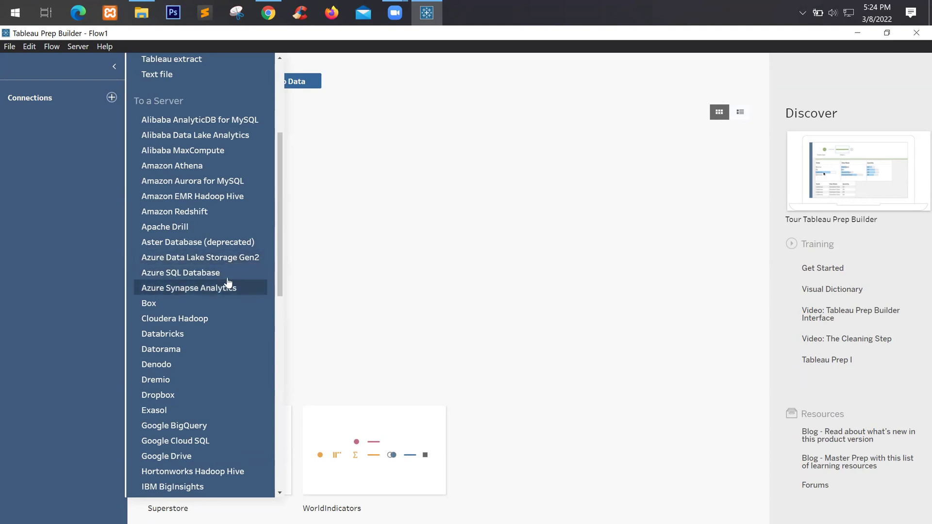
scroll(179, 255, "down", 2)
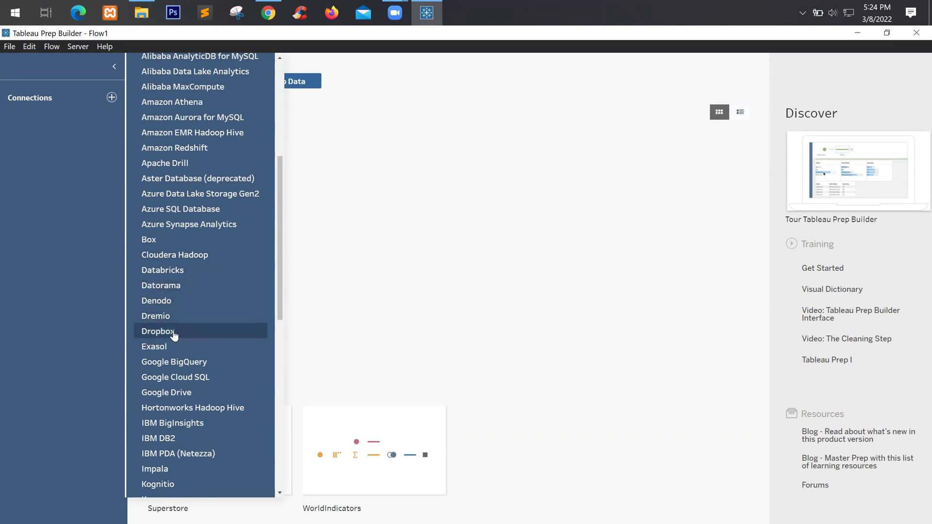
scroll(188, 329, "down", 2)
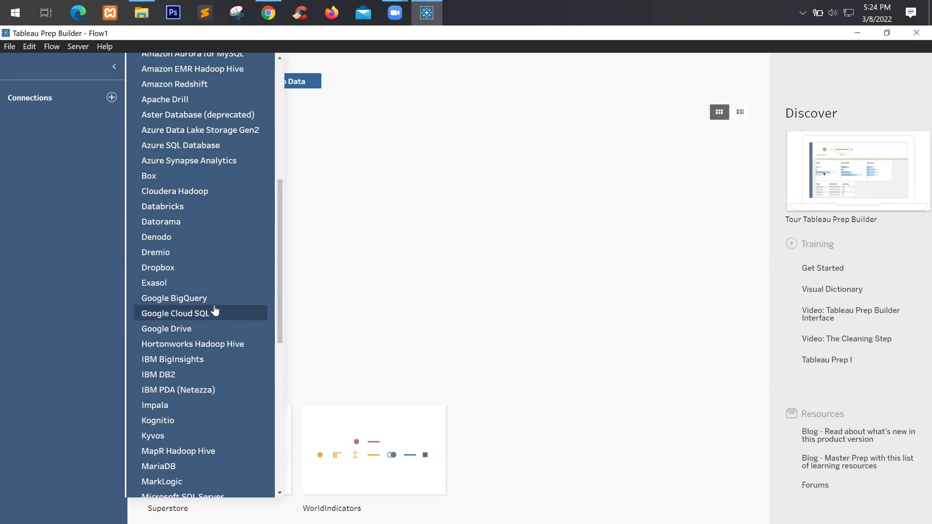
scroll(215, 309, "down", 2)
scroll(211, 307, "down", 2)
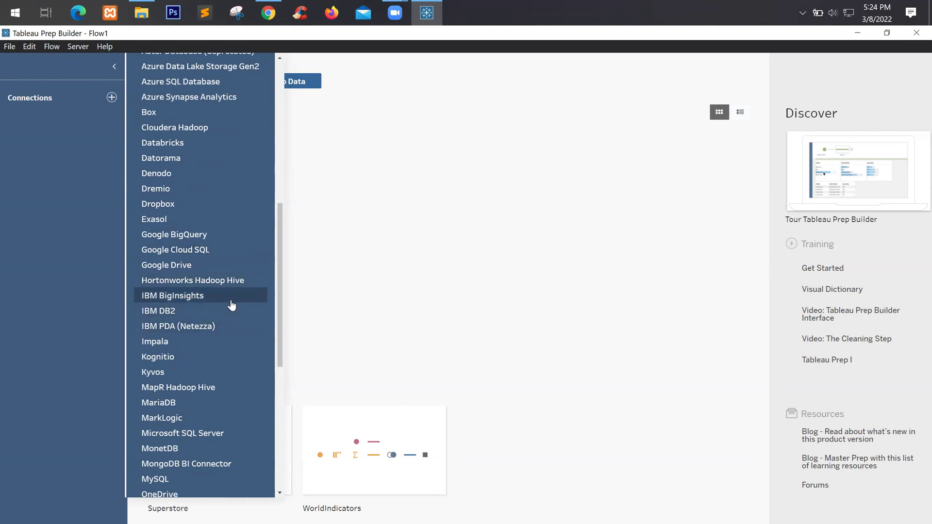
scroll(233, 305, "down", 1)
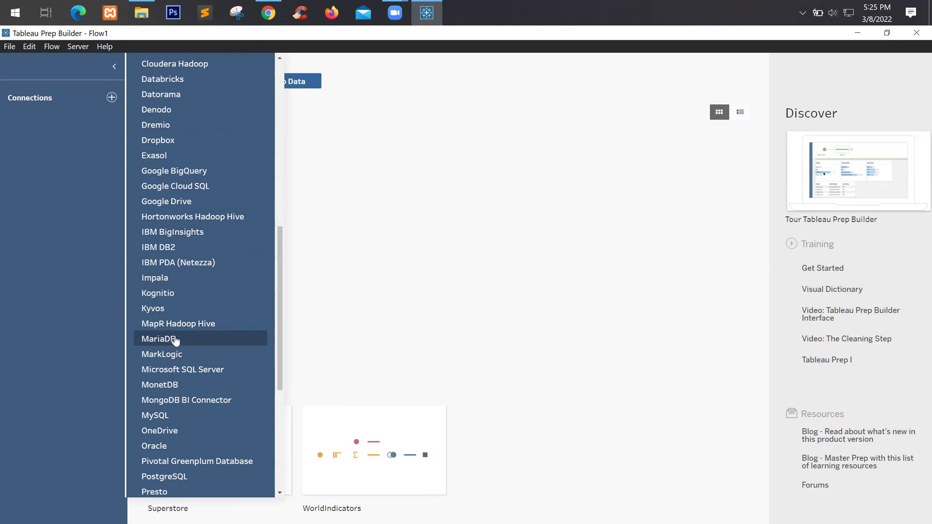
scroll(183, 340, "down", 1)
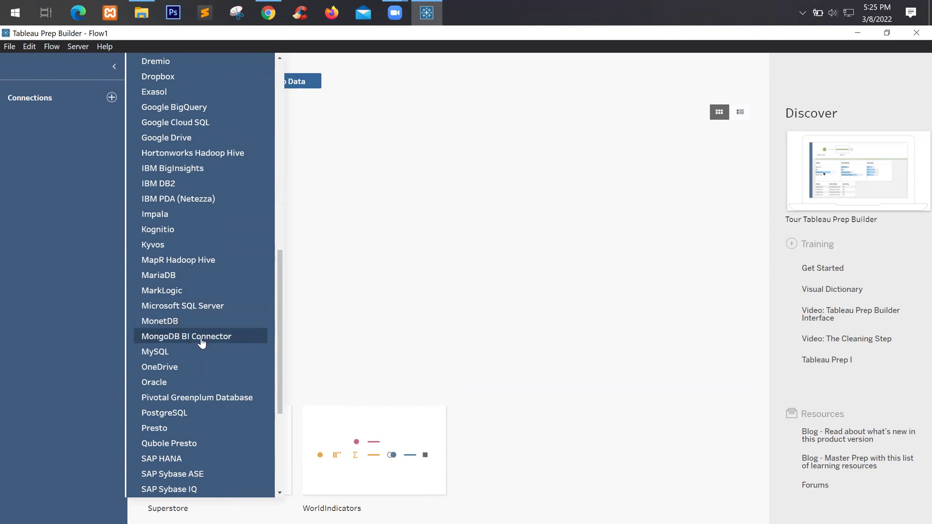
scroll(198, 321, "down", 2)
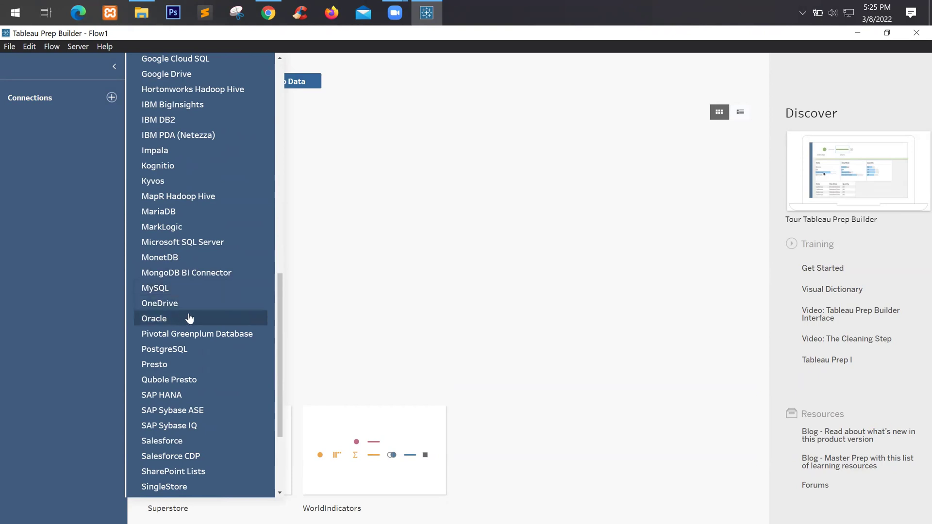
scroll(189, 318, "down", 2)
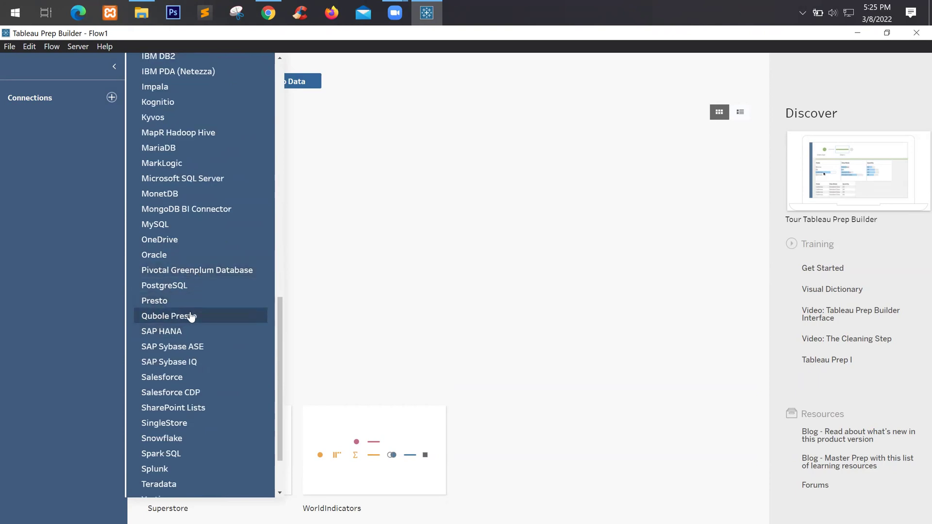
scroll(191, 313, "down", 1)
scroll(192, 307, "down", 1)
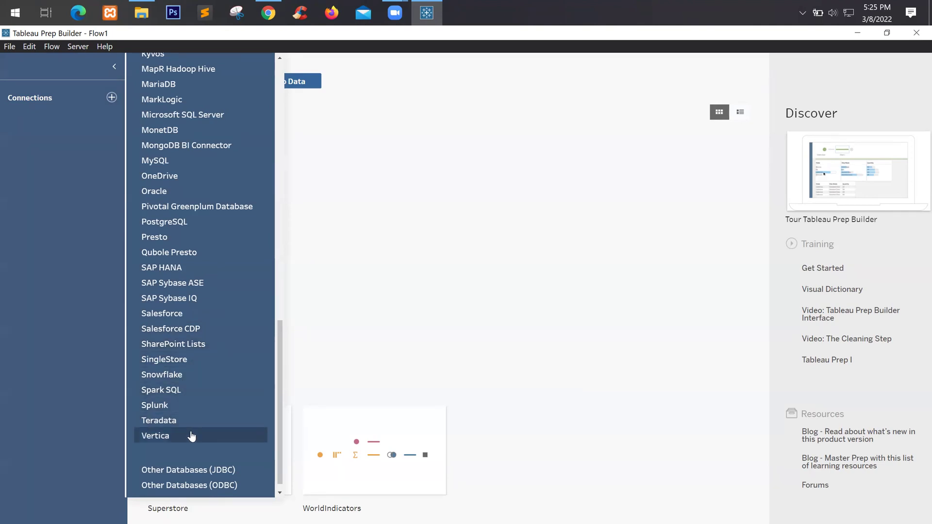
scroll(187, 402, "down", 1)
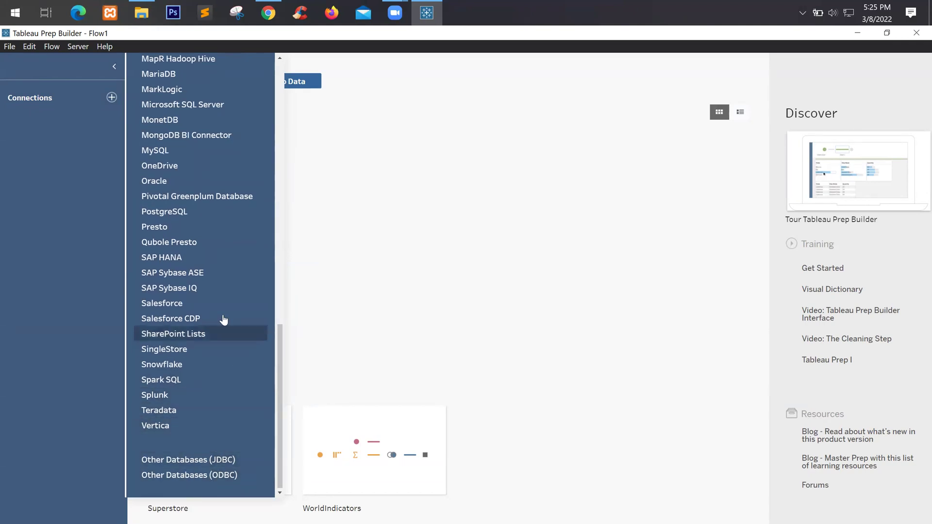
scroll(191, 217, "down", 2)
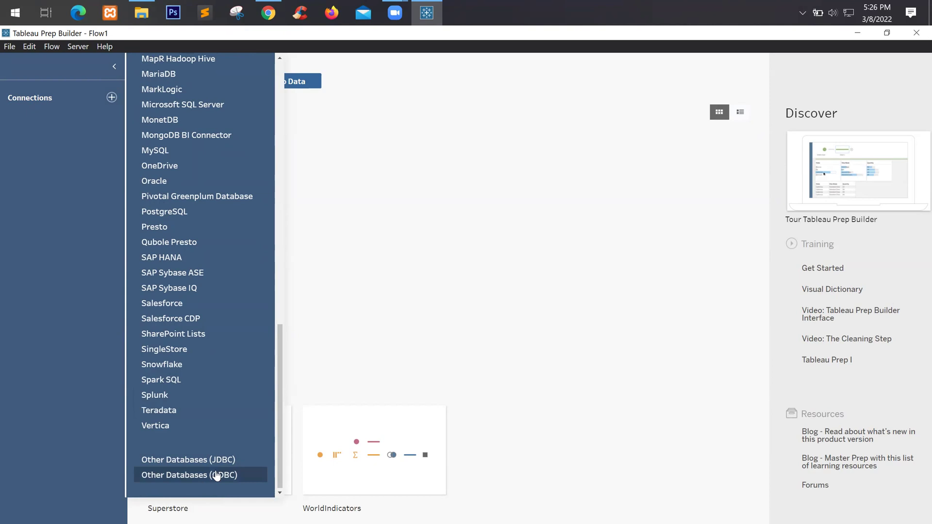
scroll(173, 356, "up", 4)
scroll(167, 328, "up", 6)
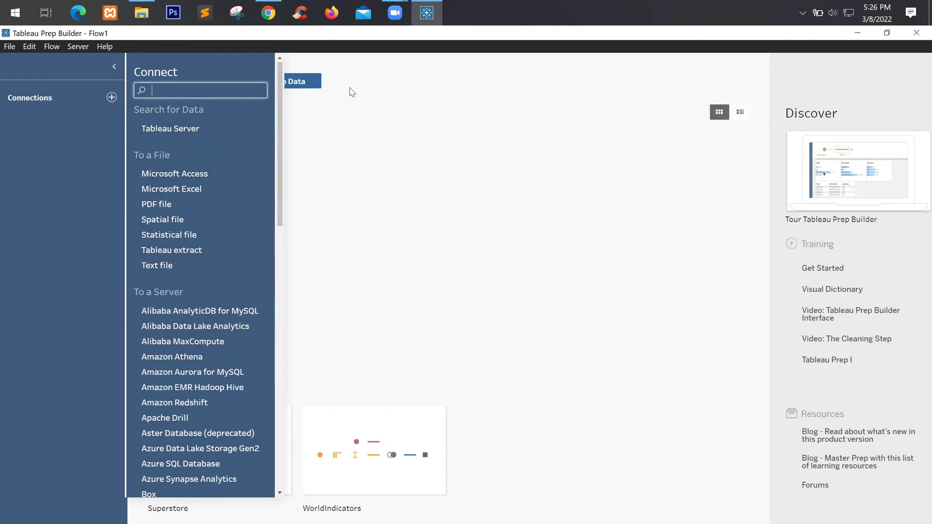
Close the connector list, then collapse and re-expand the empty Connections side panel
left_click(114, 66)
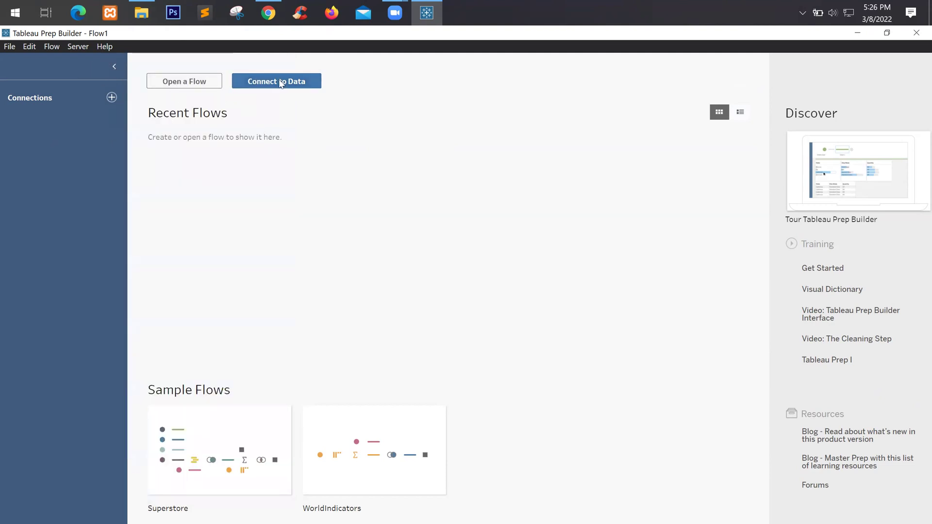
left_click(114, 67)
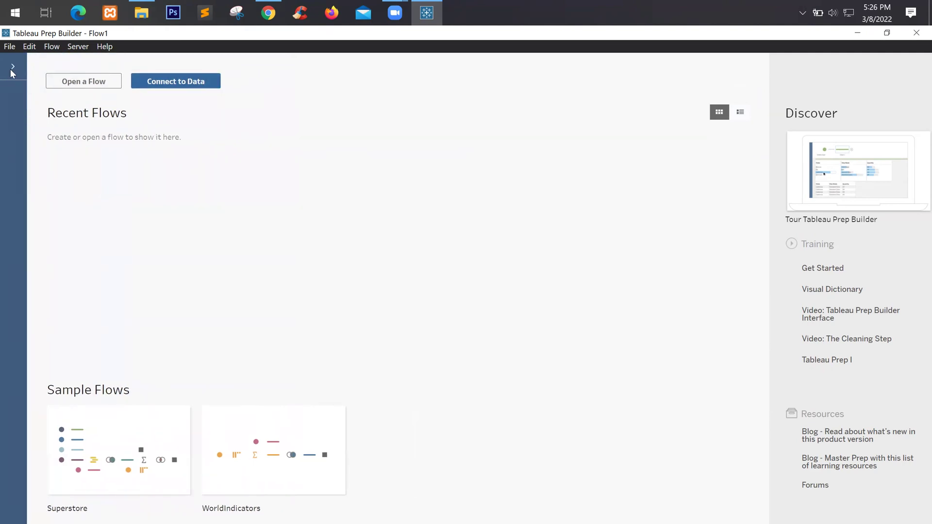
left_click(12, 66)
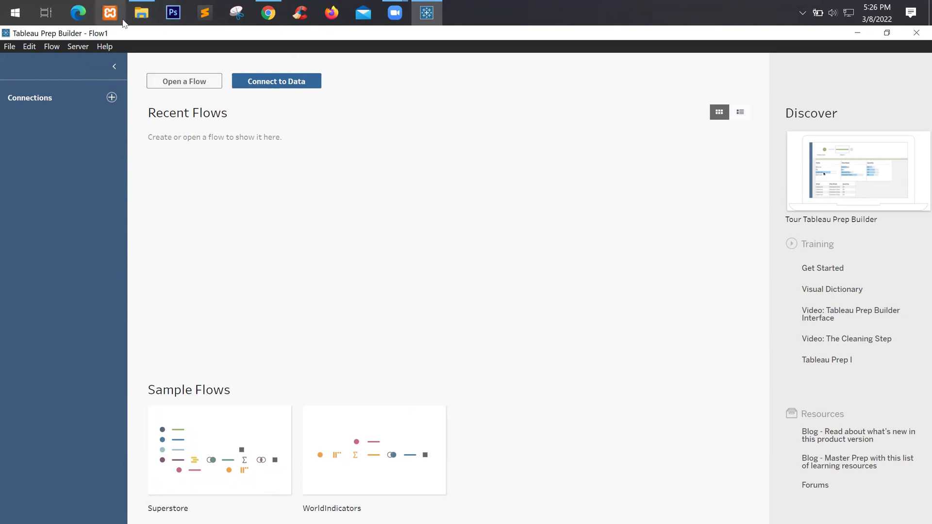
left_click(141, 13)
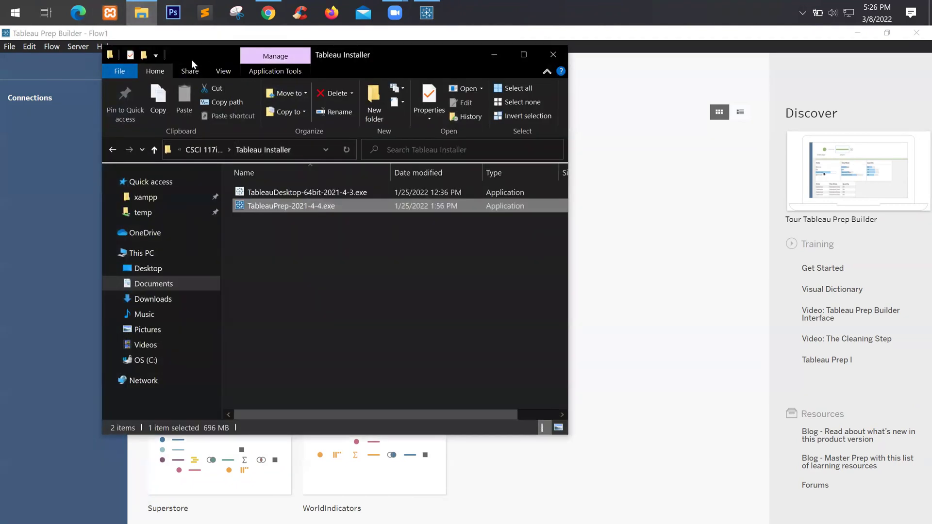